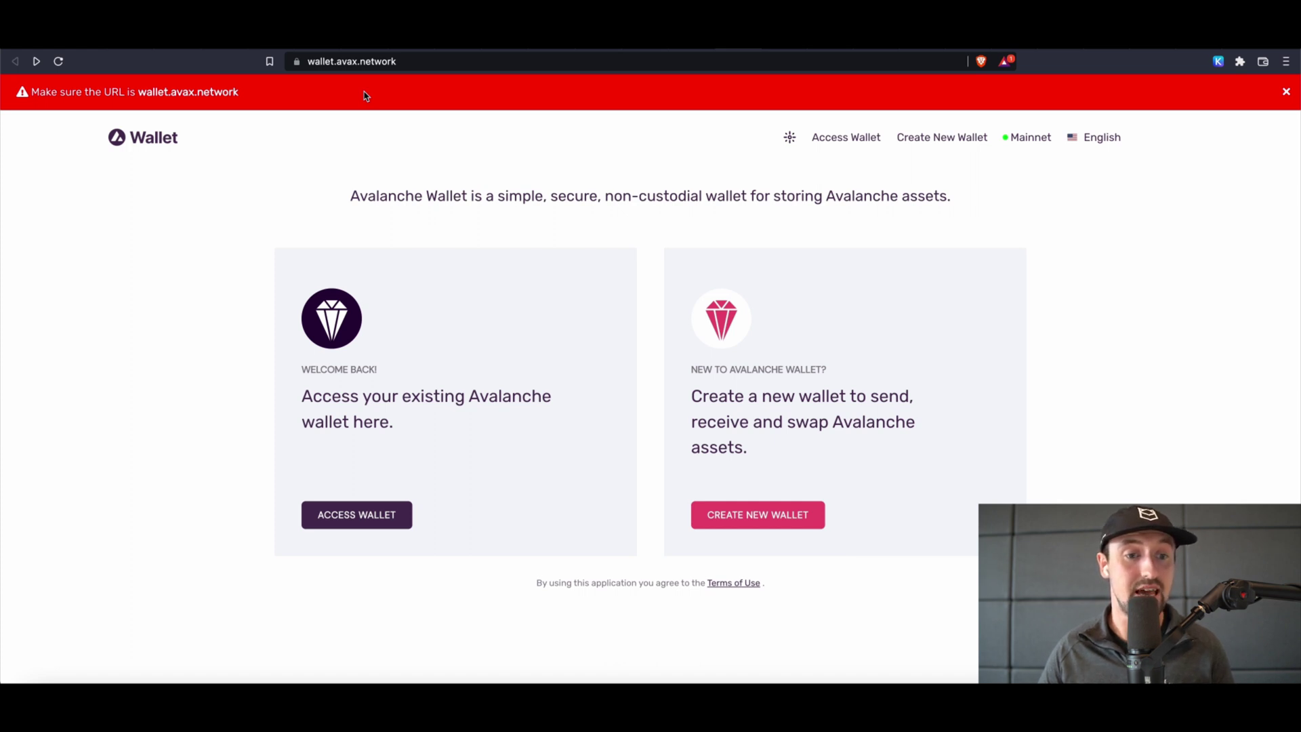
- Access the existing wallet and view its Earn page showing 25.33349465 AVAX
left_click(359, 527)
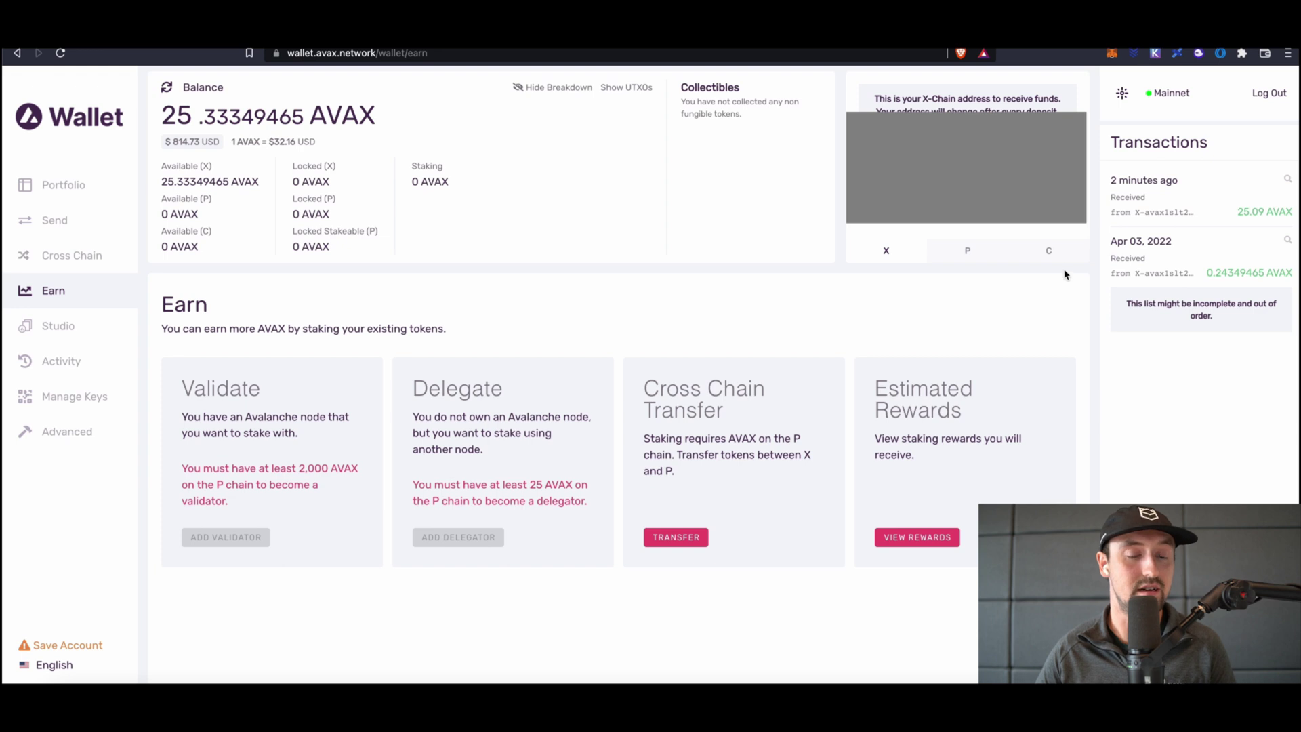
- Open the Cross Chain transfer page with source X Chain and destination P Chain
left_click(57, 263)
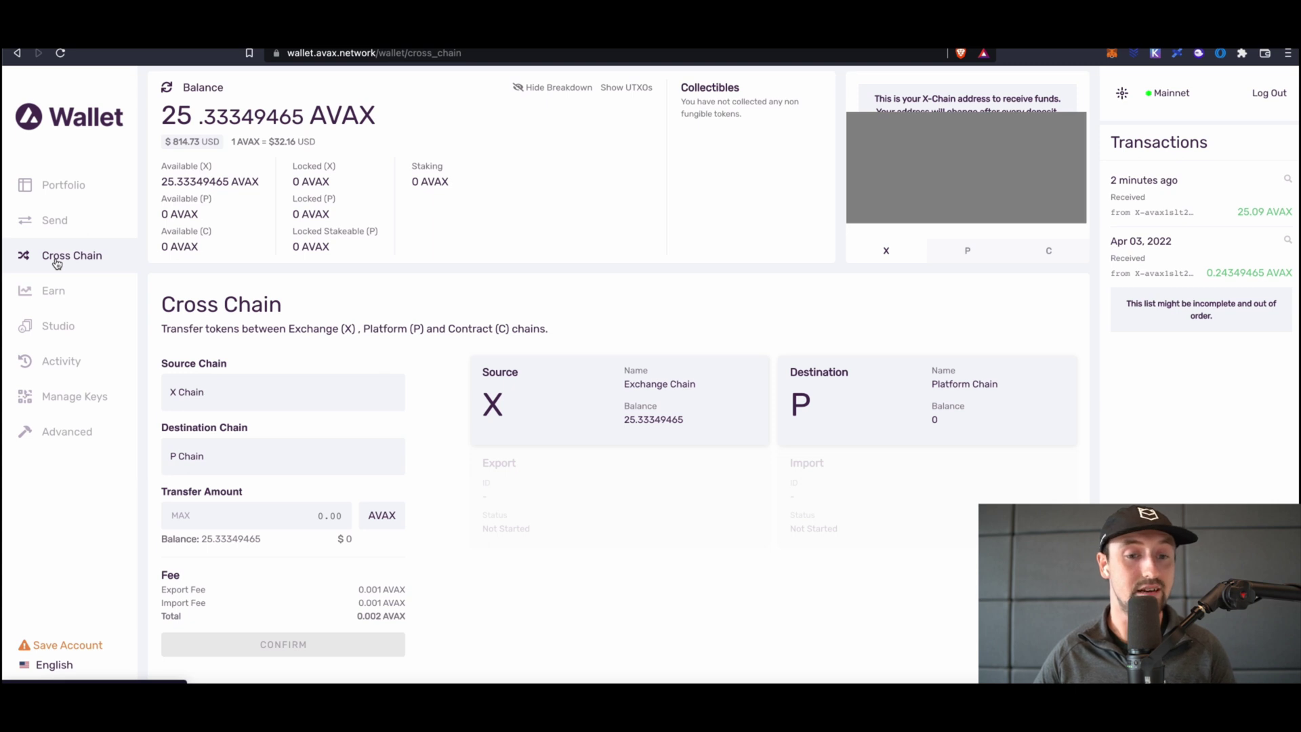
- Enter the full 25.33149465 AVAX amount, confirm, and start the X-to-P transfer
left_click(223, 517)
type("25.33349465")
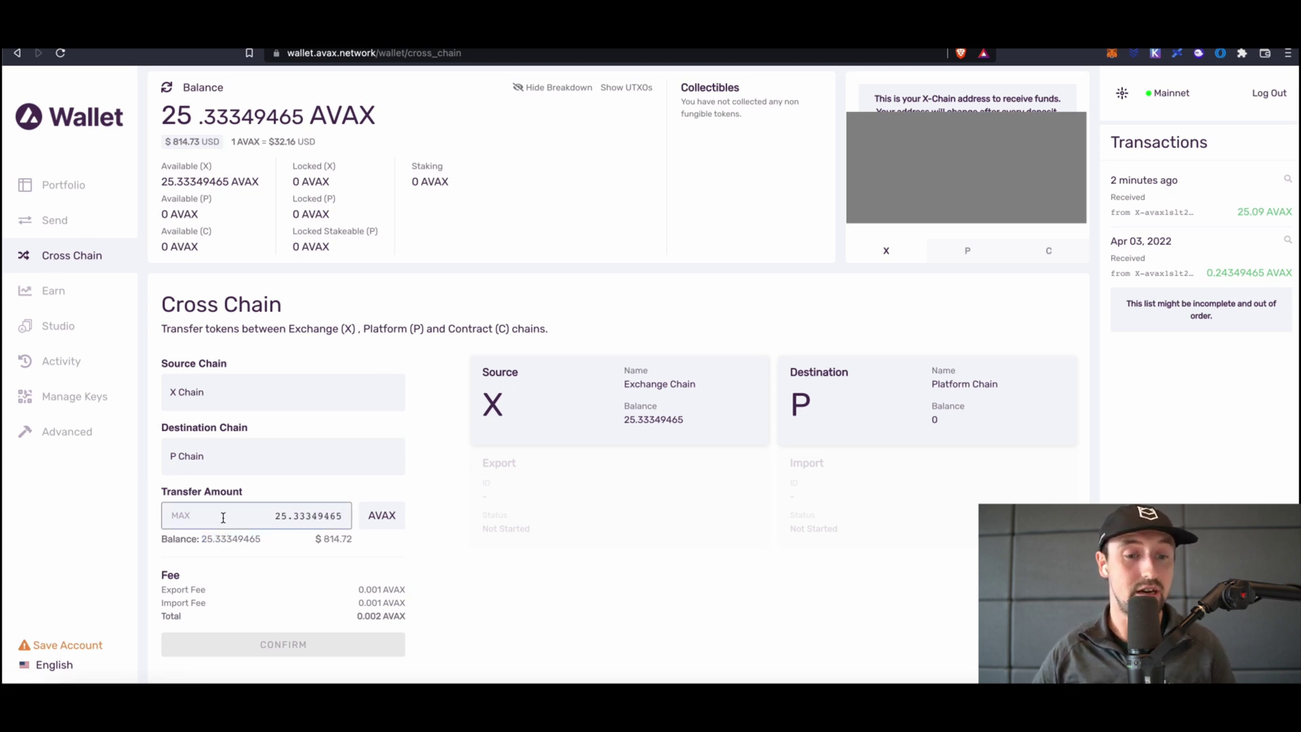
left_click(363, 581)
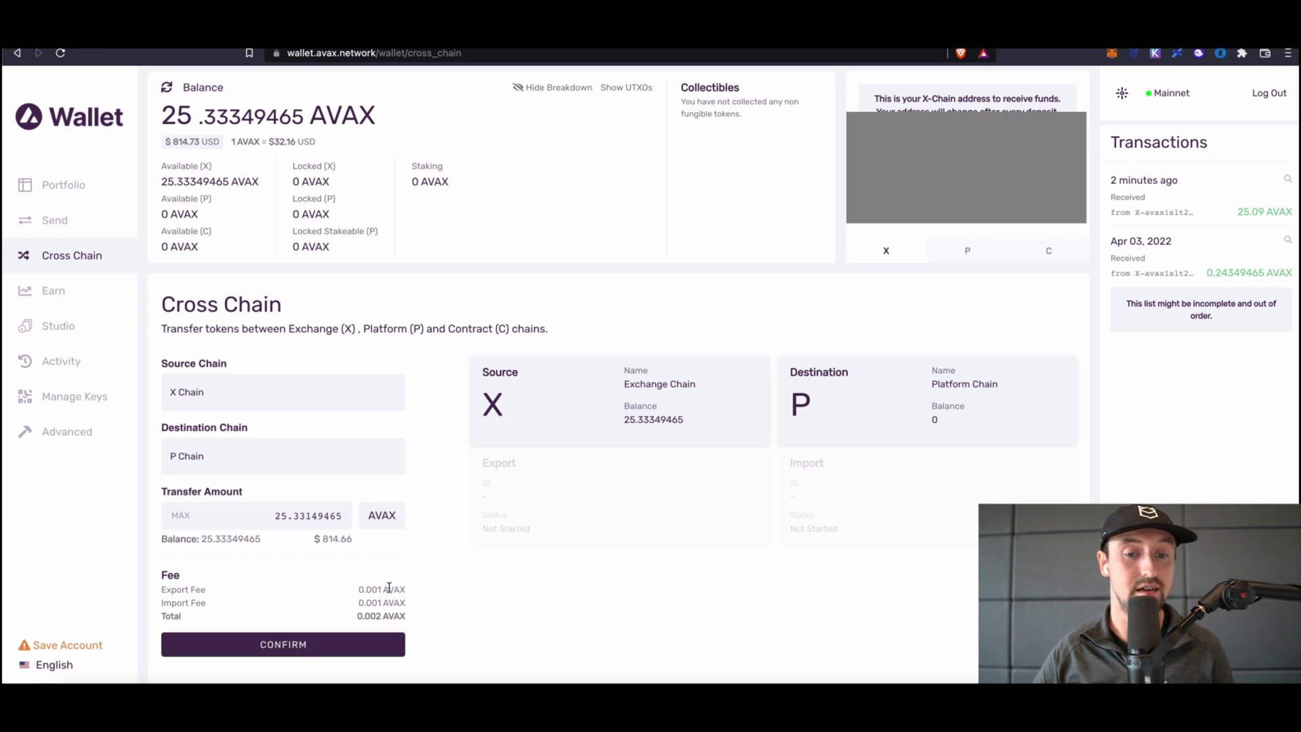
left_click(330, 638)
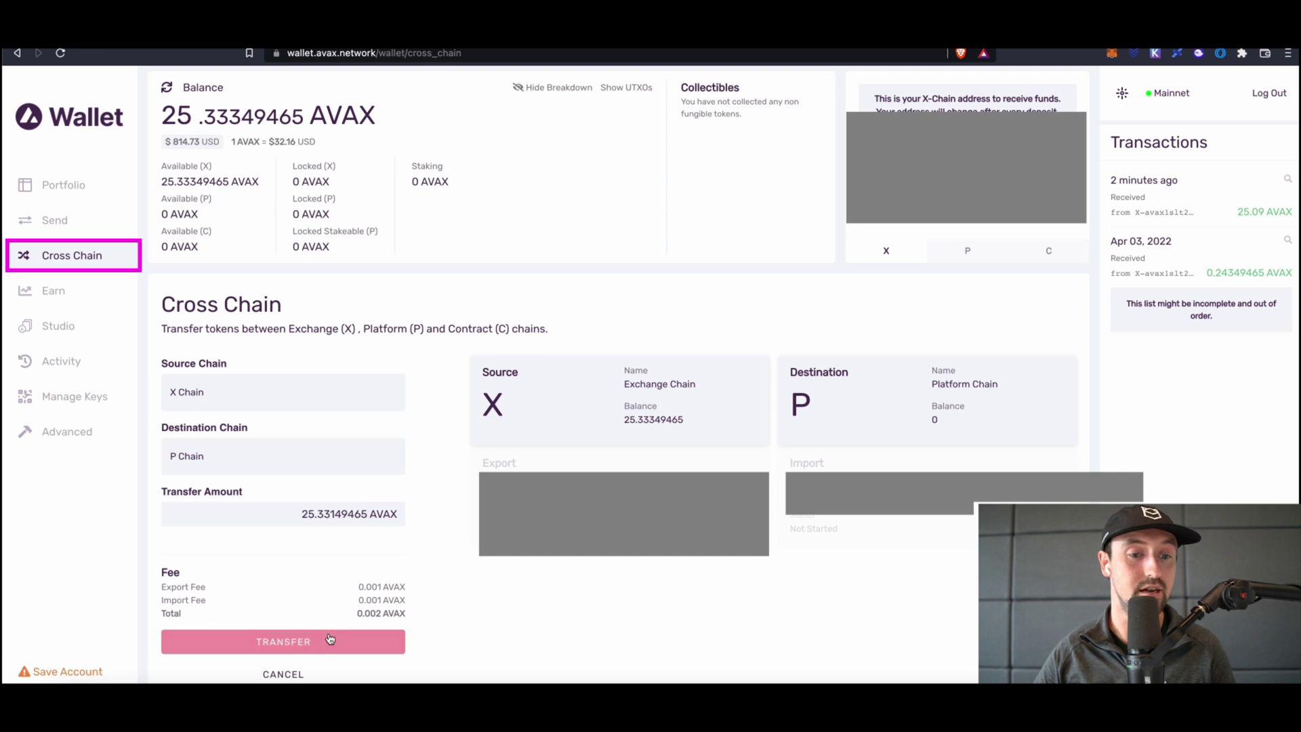
left_click(330, 639)
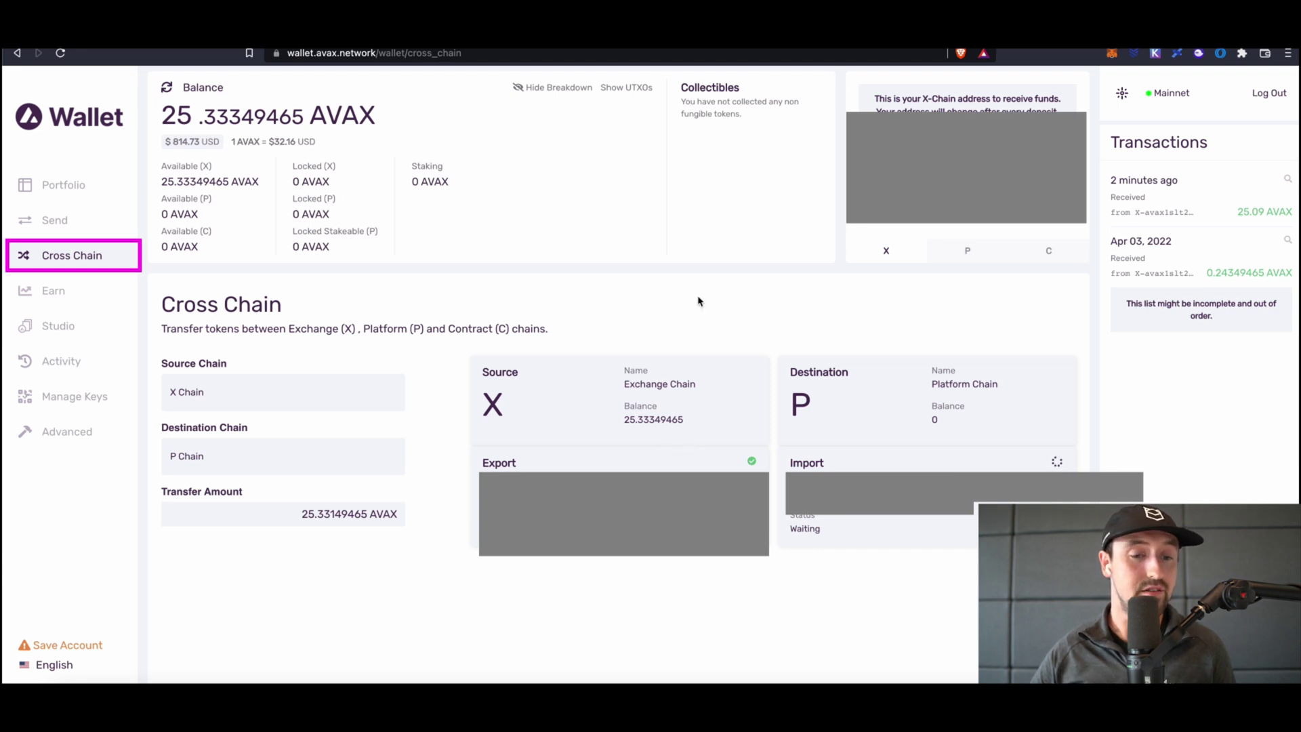
- Add a delegator and select validator NodeID-6J3LY7ojkK7WCZzmArvxEozaESDMb42hX with its 2% fee
left_click(75, 292)
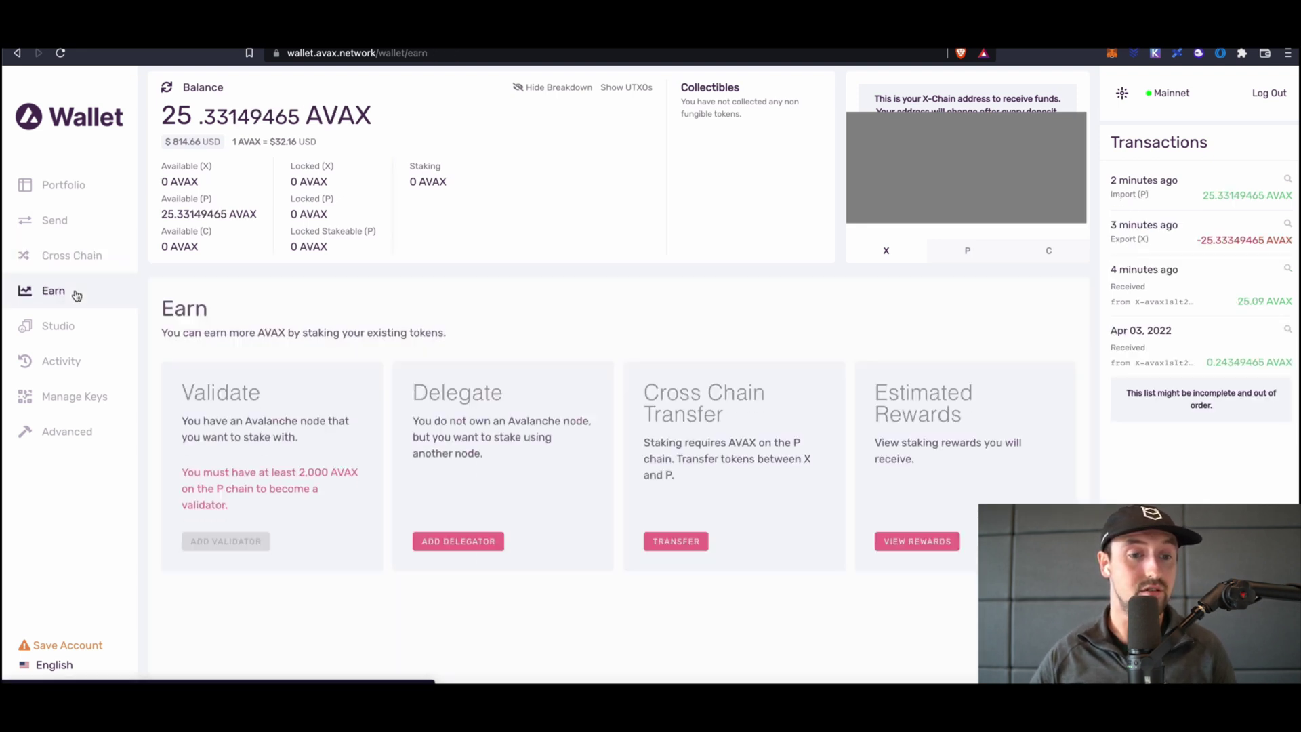
left_click(480, 538)
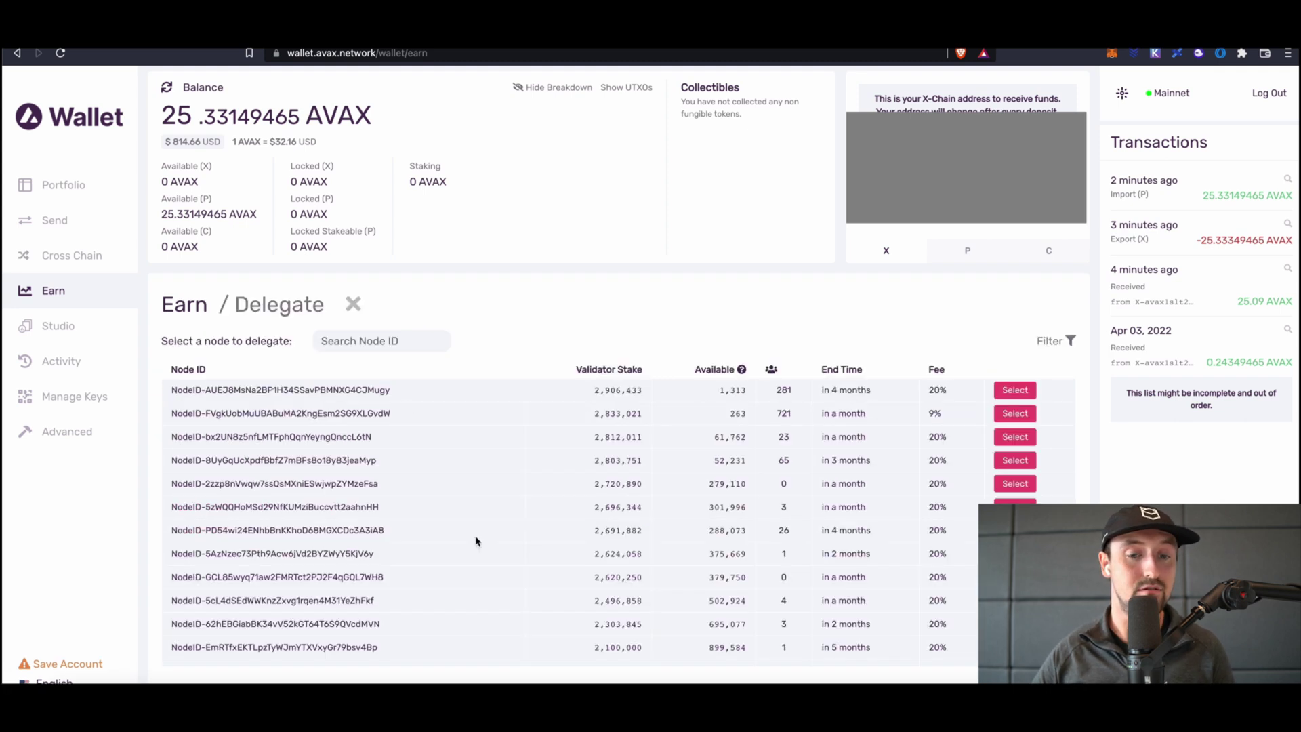
left_click(398, 340)
type("NodeID-6J3LY7ojkK7WCZzmArvxEozaESDMb42hX")
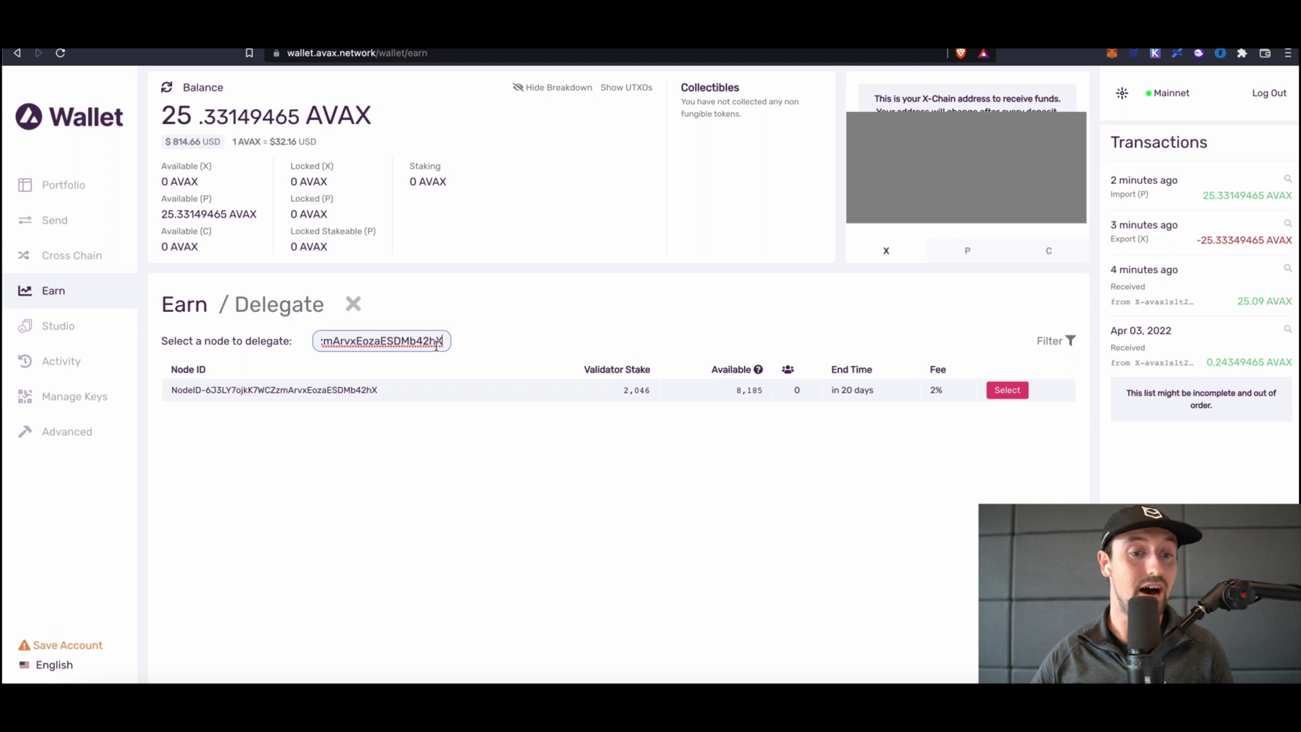
left_click(528, 453)
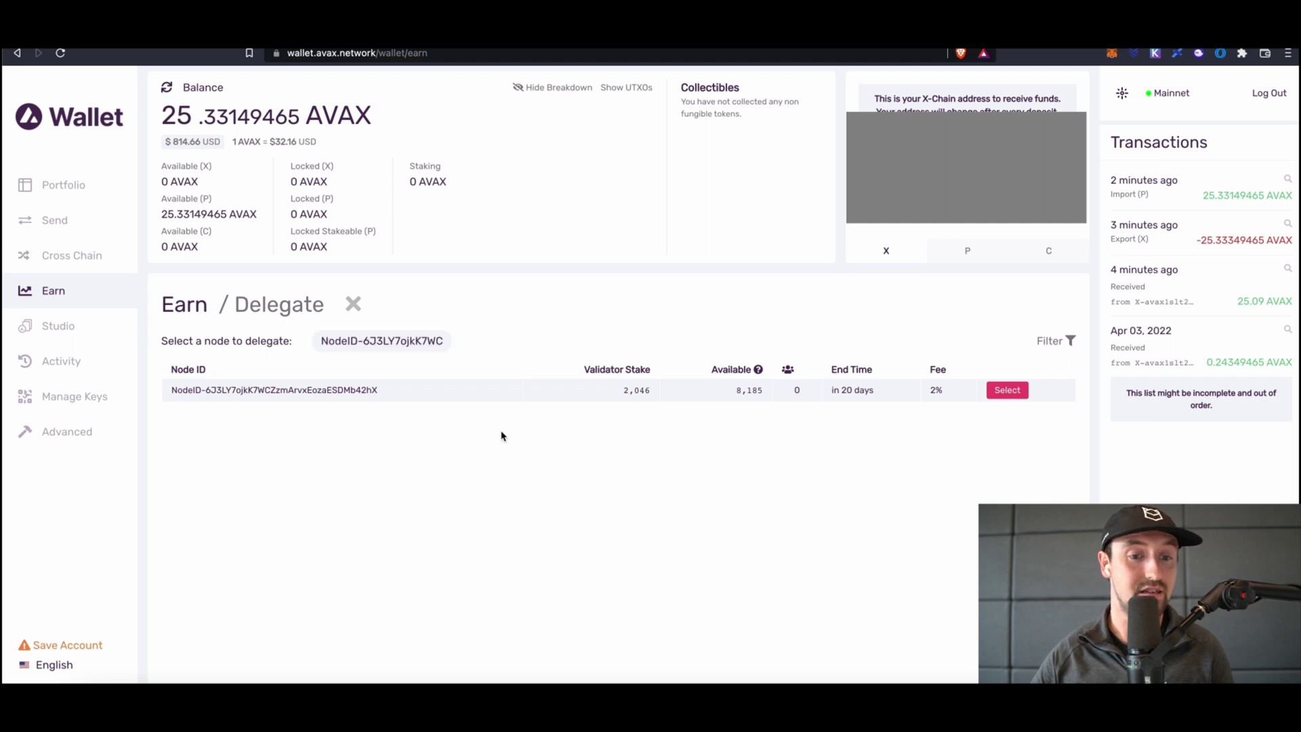
left_click(1007, 390)
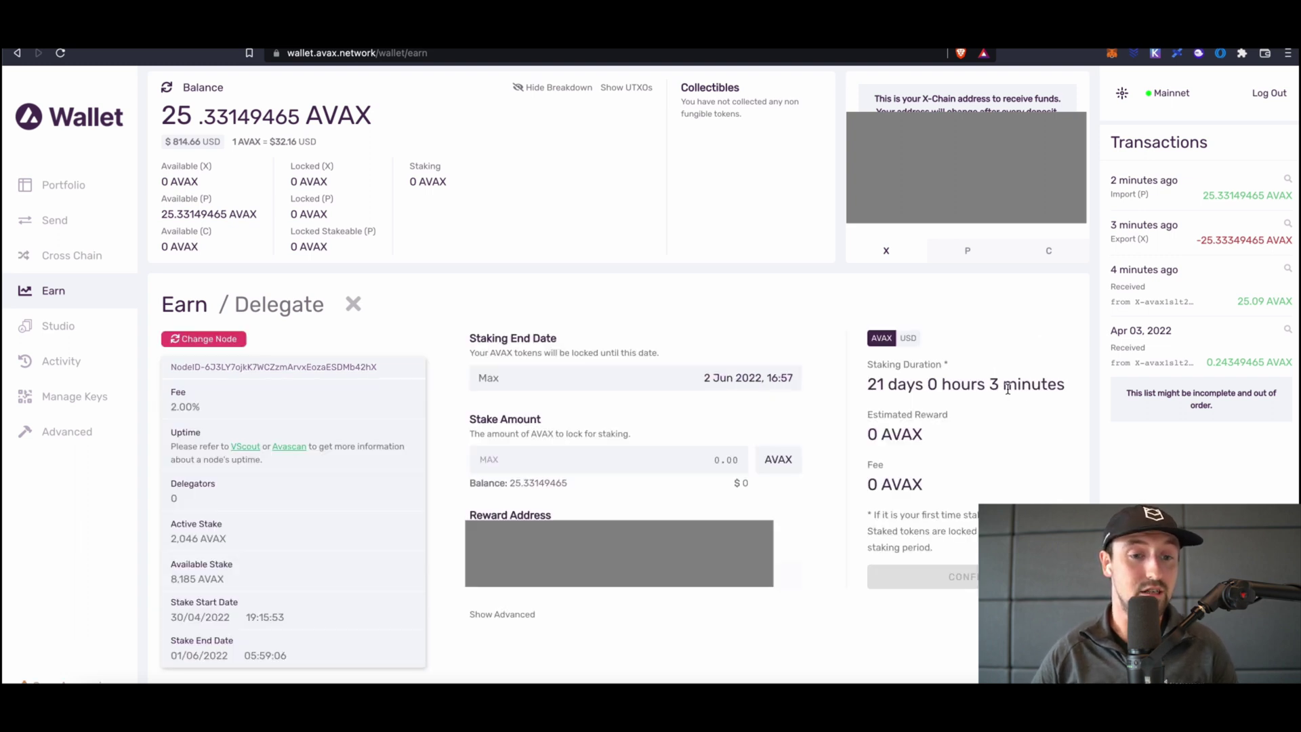
- Send rewards to this wallet and stake the full 25.33149465 AVAX for an estimated 0.11 AVAX reward
scroll(1008, 388, "down", 1)
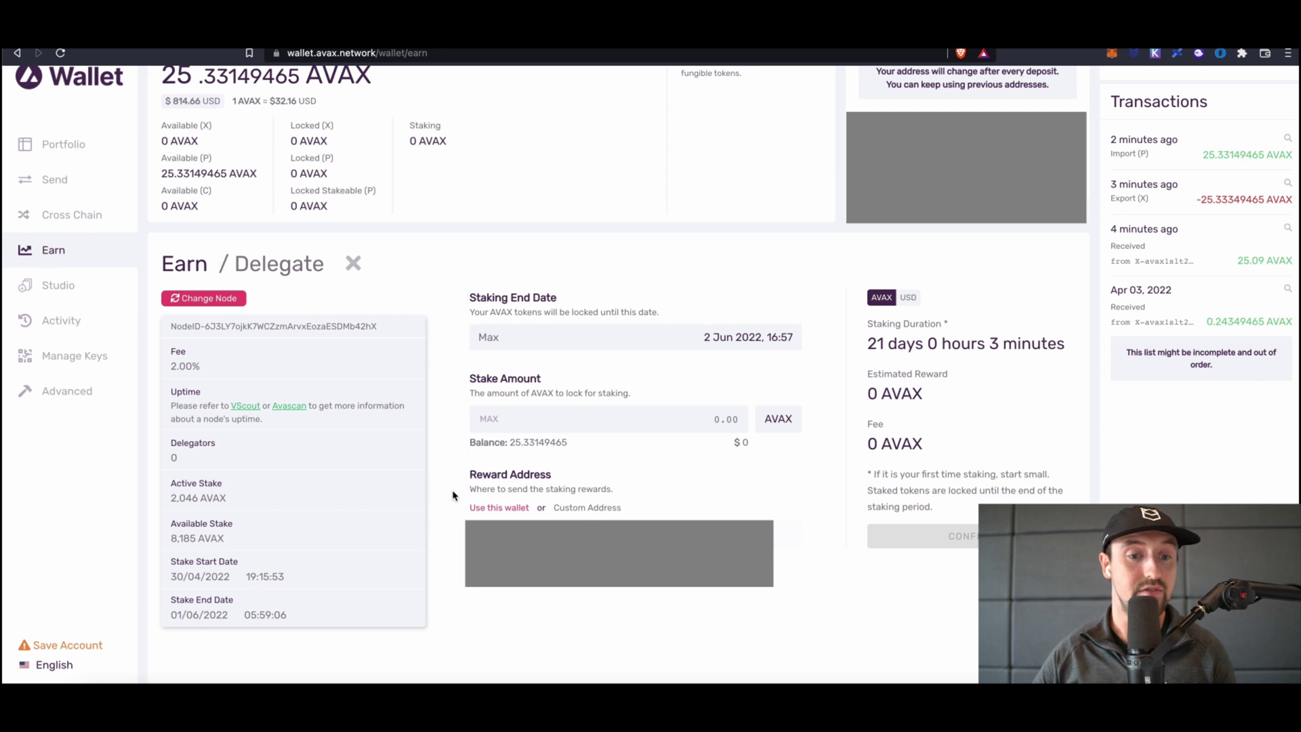
left_click(506, 510)
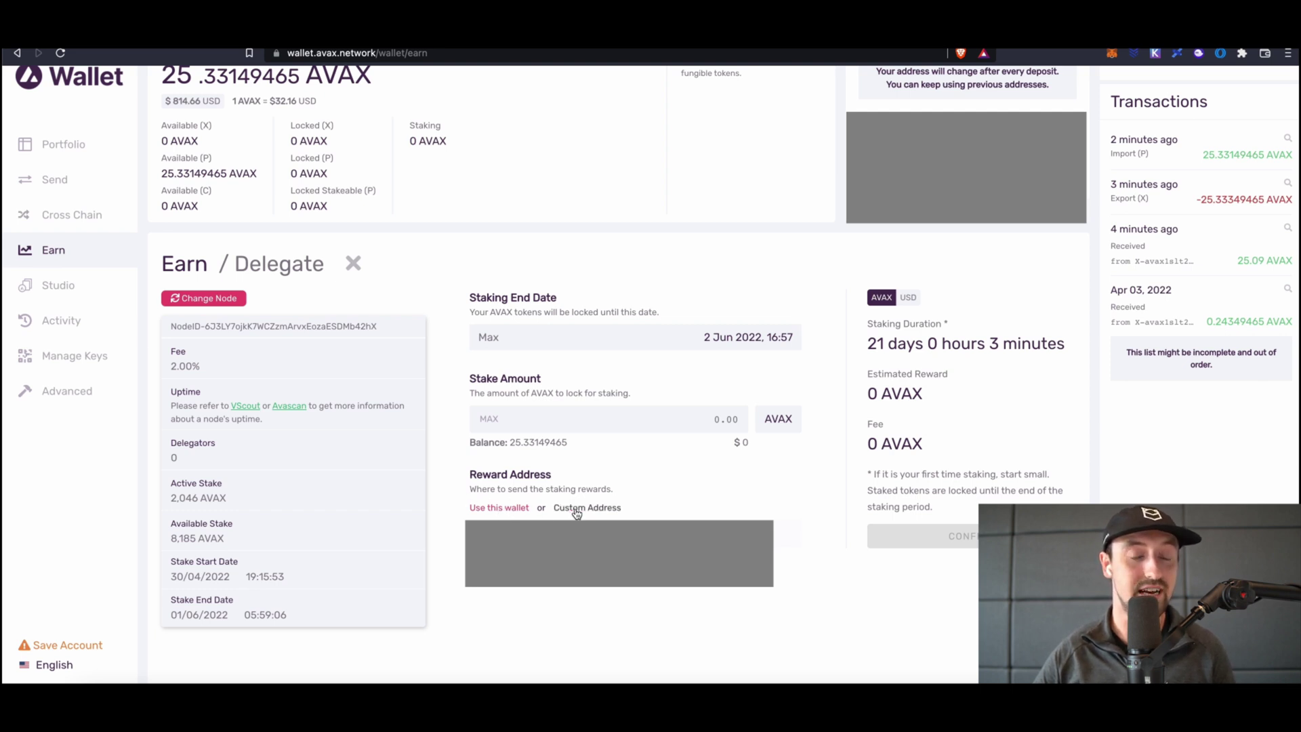
left_click(779, 418)
double_click(779, 418)
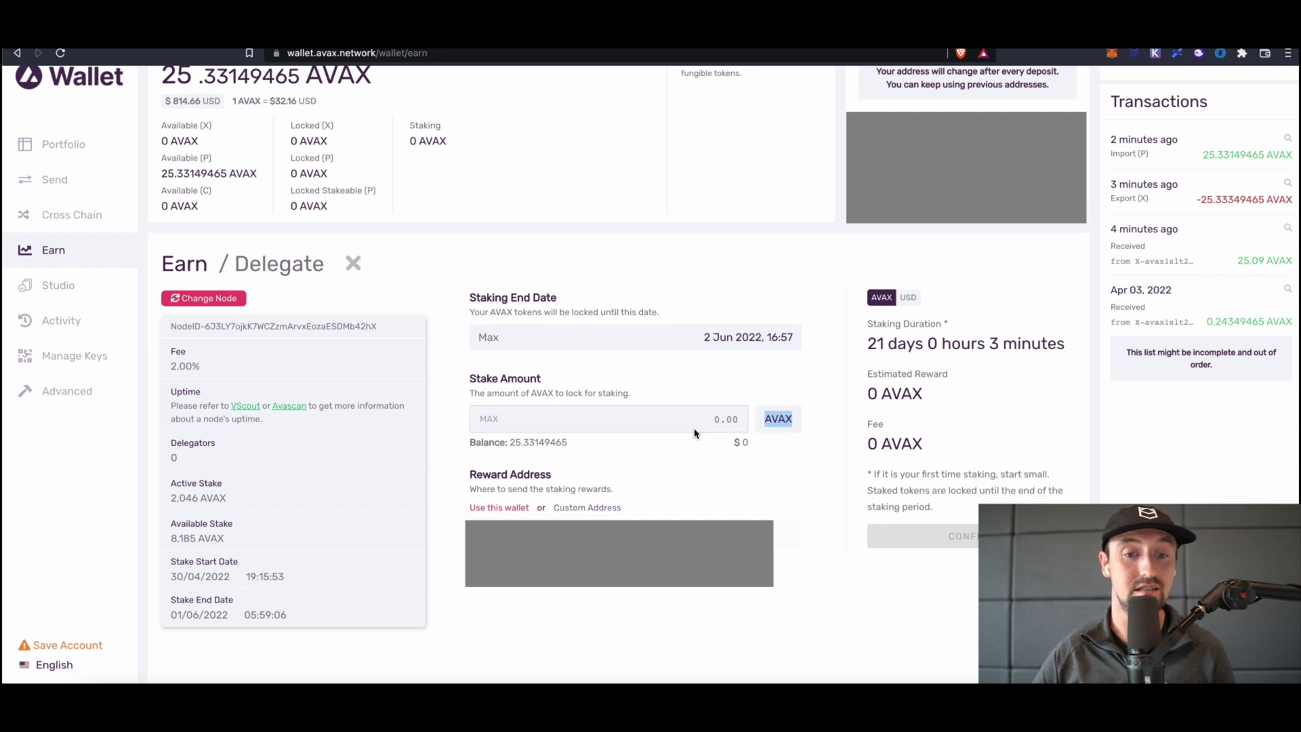
left_click(677, 421)
left_click(488, 419)
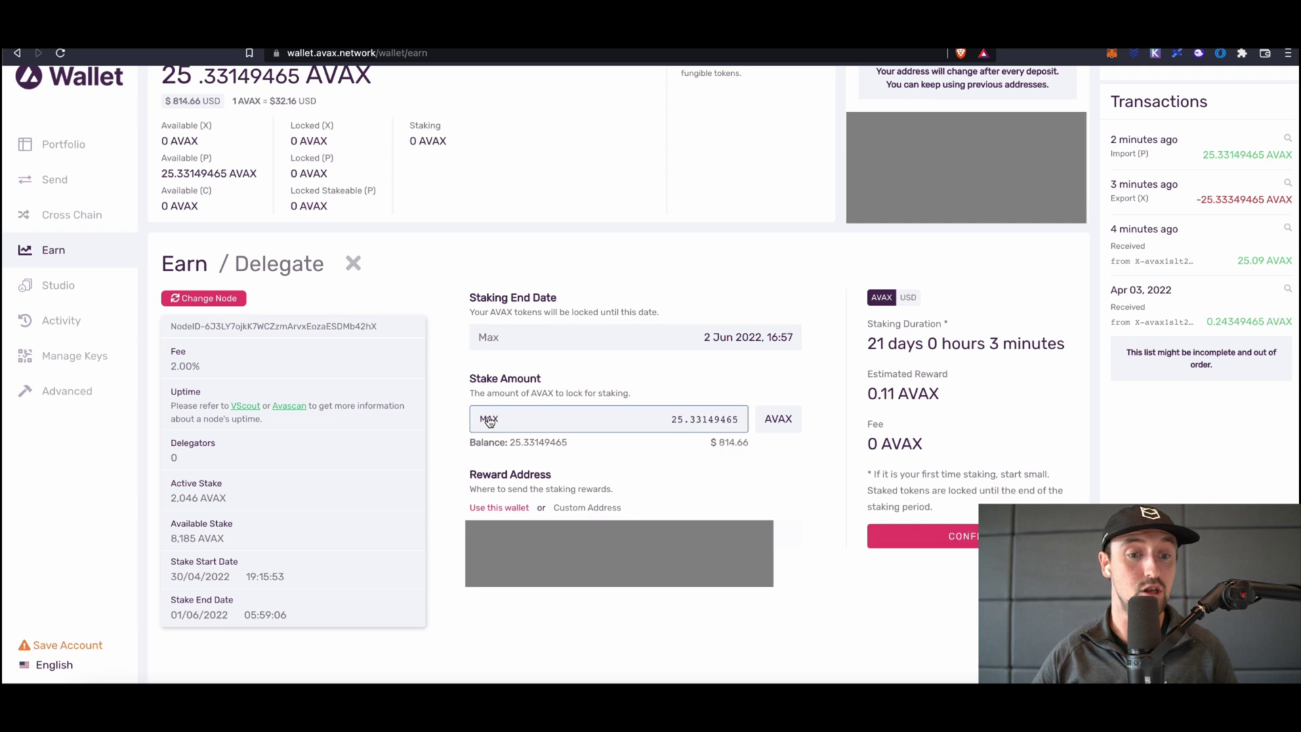
key("ctrl+Tab")
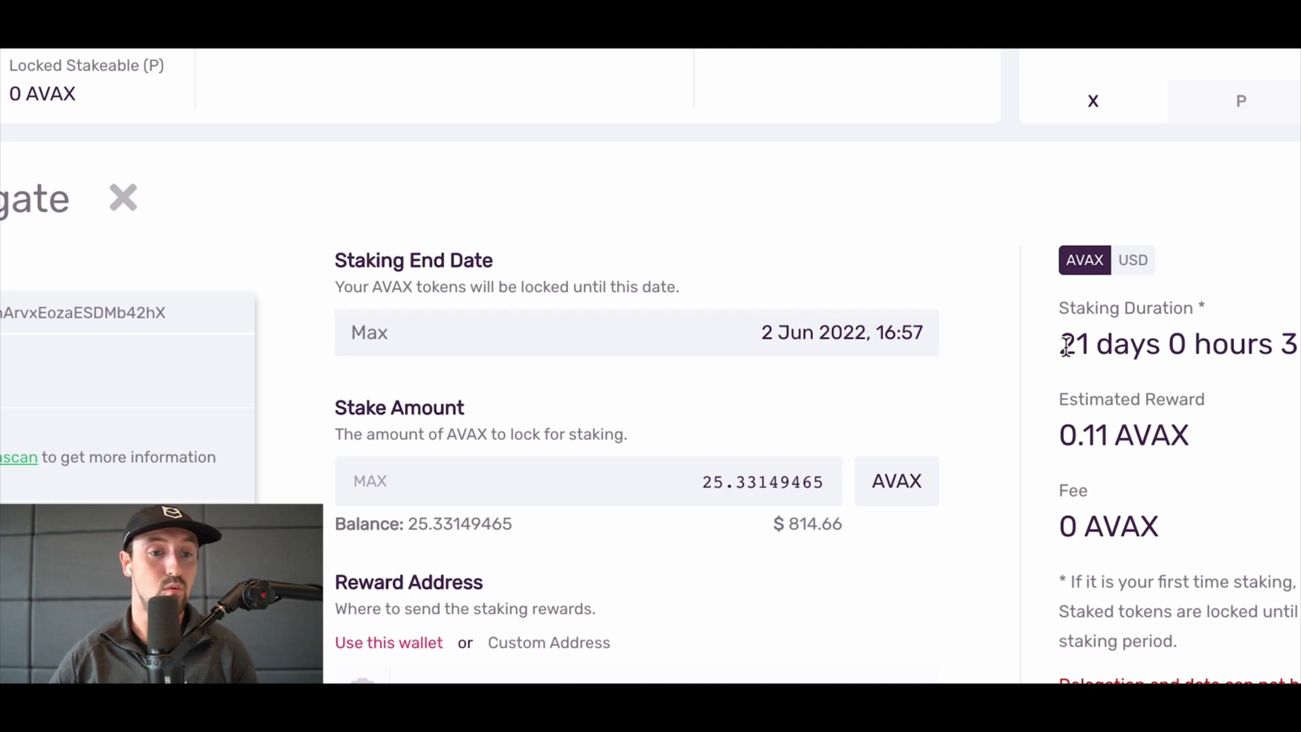
- Set the staking end date to 31 May 2022, 16:57, and confirm the 19-day delegation
left_click(836, 336)
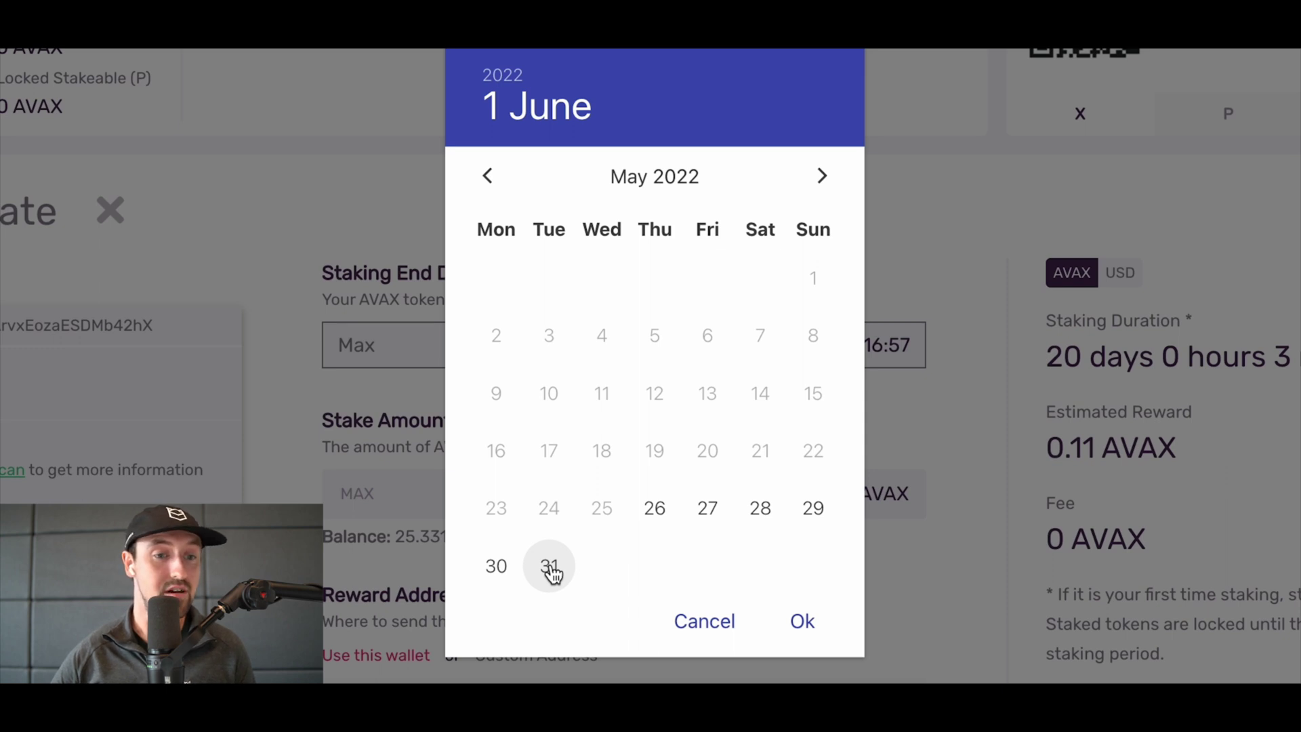
left_click(549, 568)
left_click(800, 618)
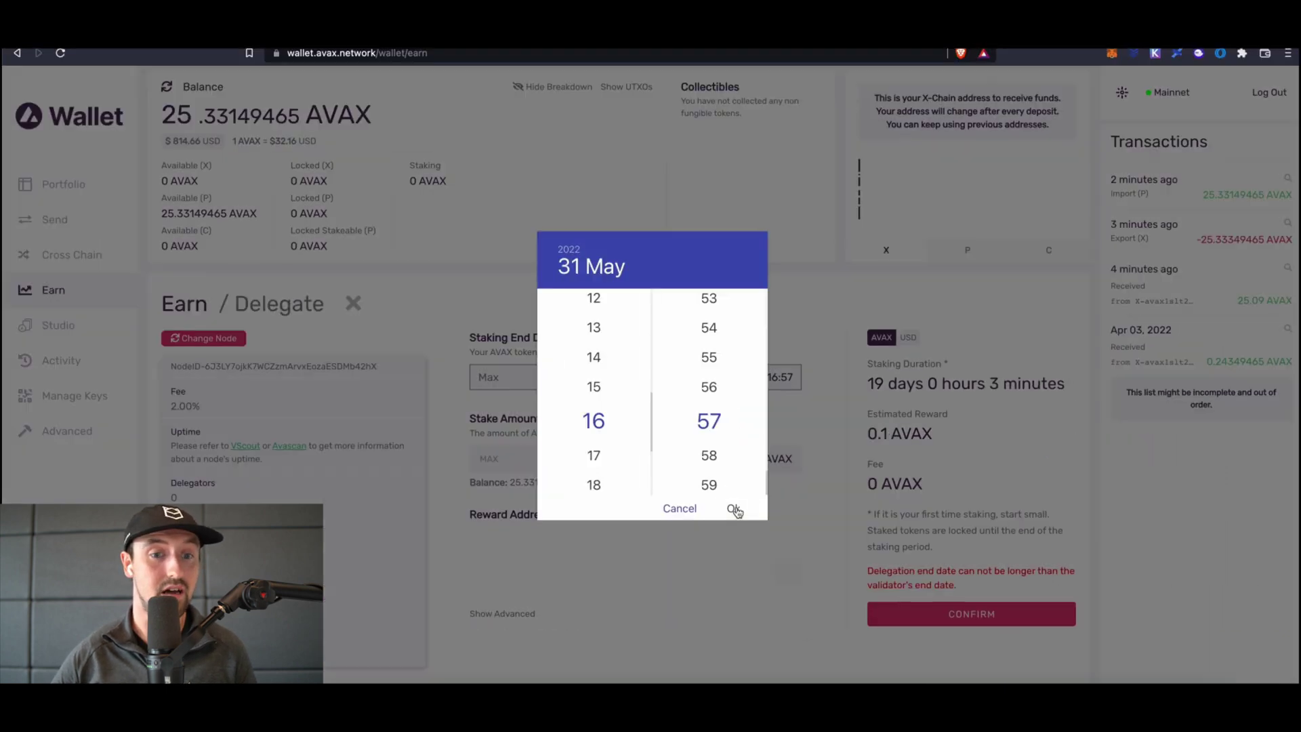
left_click(735, 508)
left_click(924, 613)
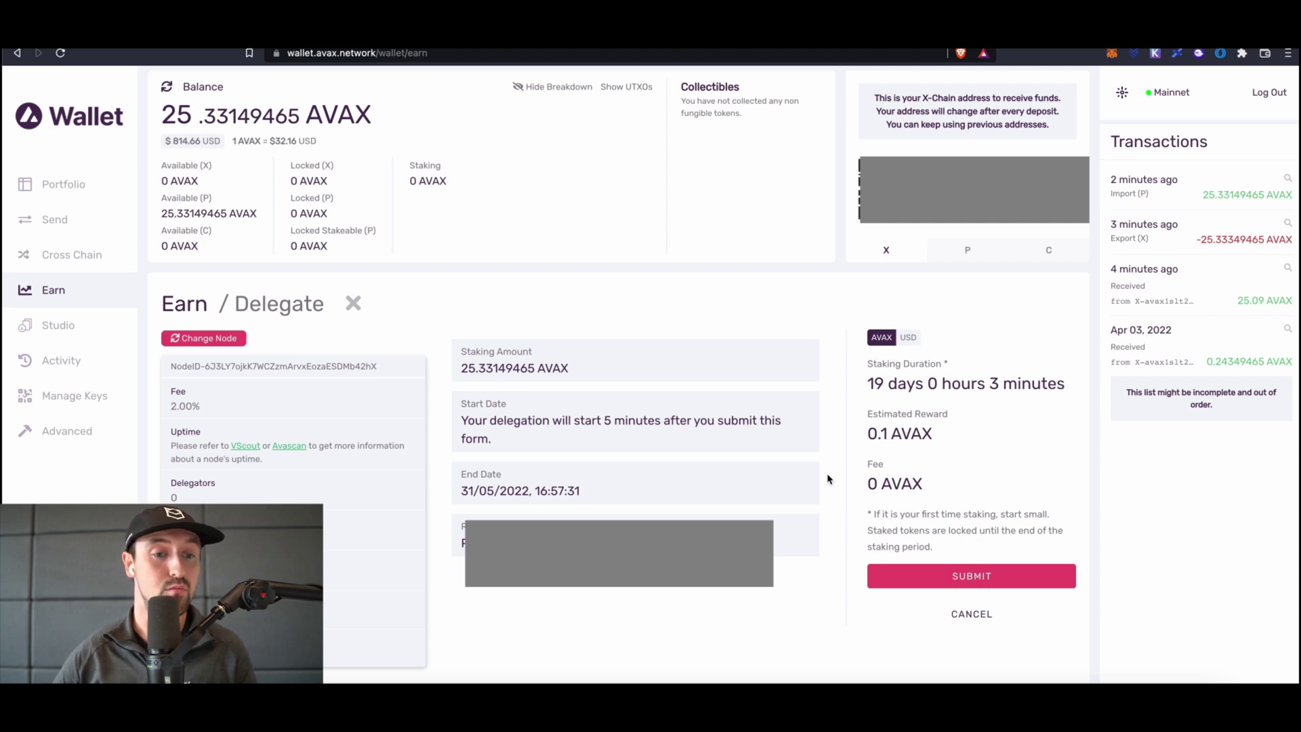
- Submit the 25.33149465 AVAX delegation transaction ending 31 May 2022
left_click(932, 578)
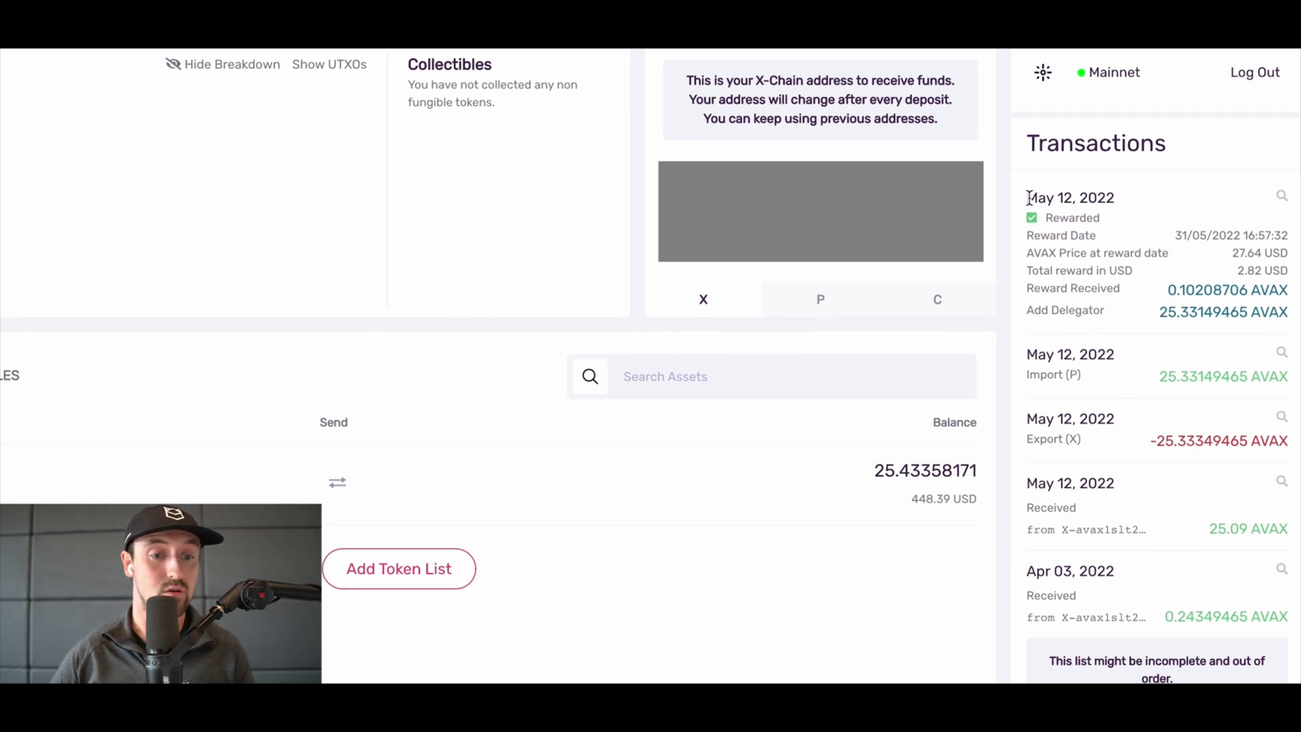
left_click_drag(1026, 197, 1115, 197)
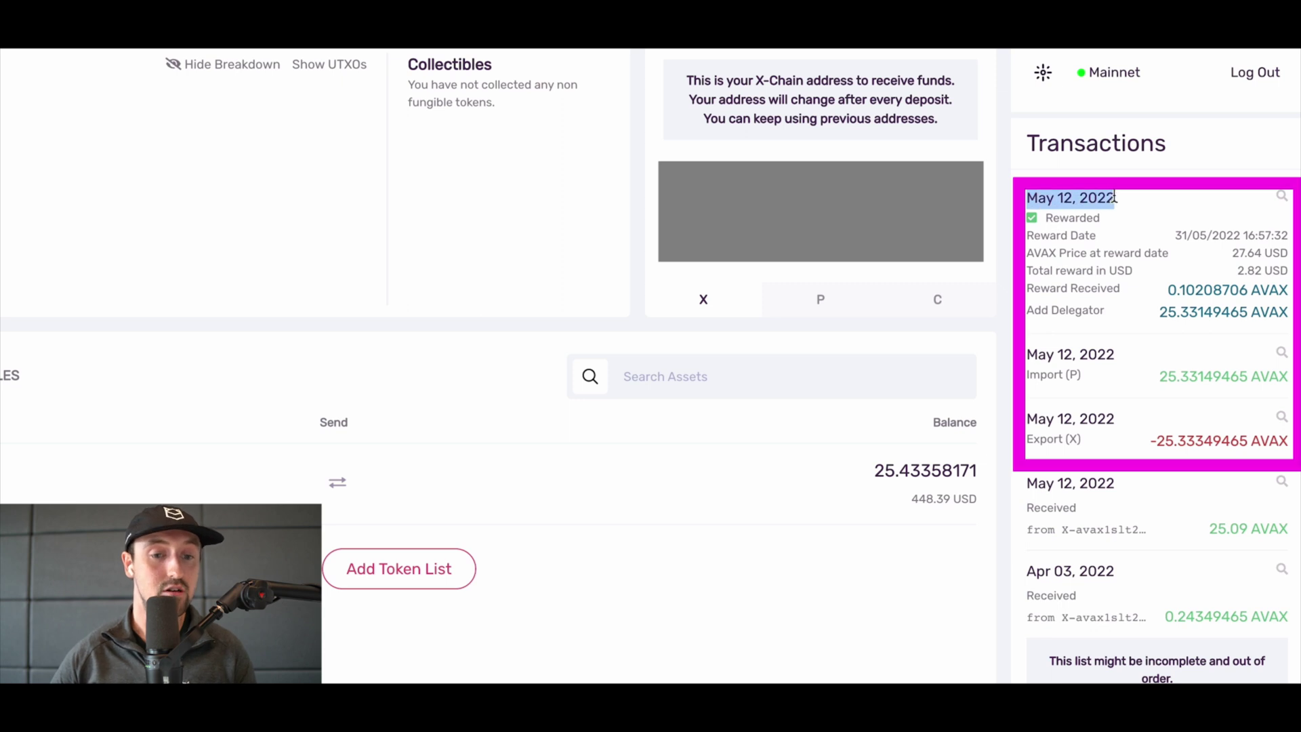
left_click(1028, 237)
left_click_drag(1028, 238, 1096, 239)
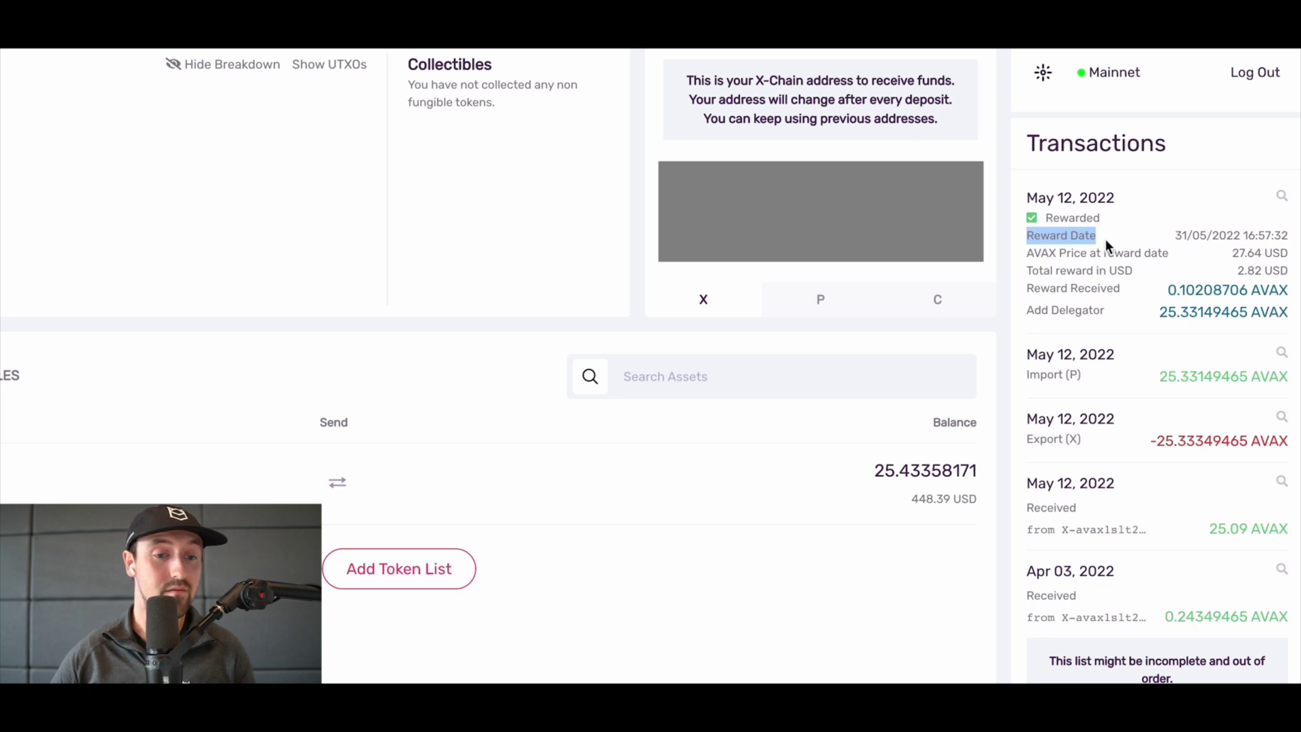
left_click(1143, 223)
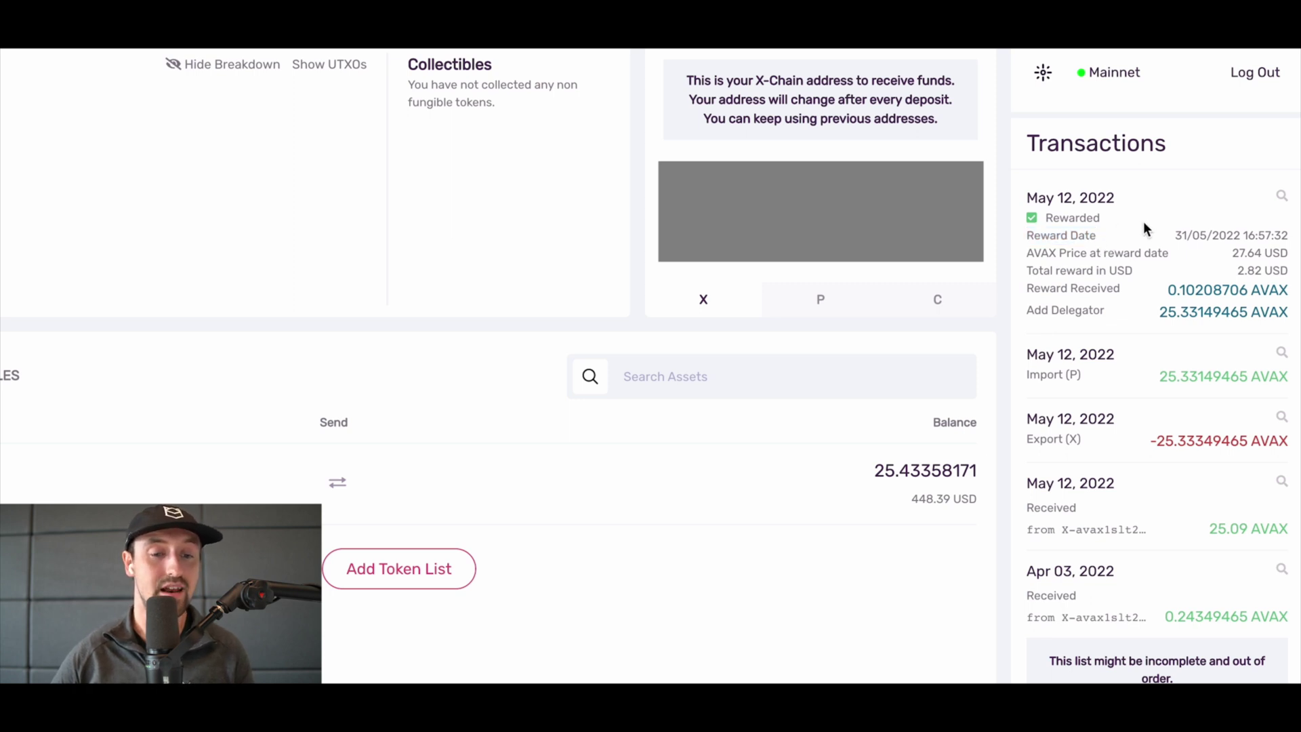